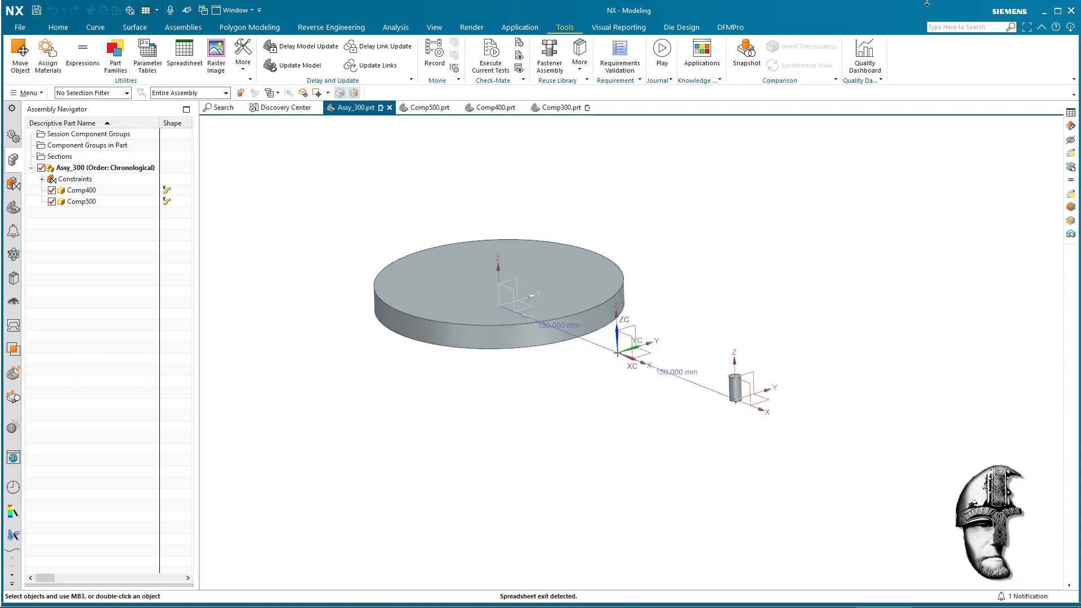
Step: Dismiss the Comp400 context menu and open the Assy_300 spreadsheet listing _D1, _D2 and Dist
{"action": "right_click", "coordinate": [126, 190]}
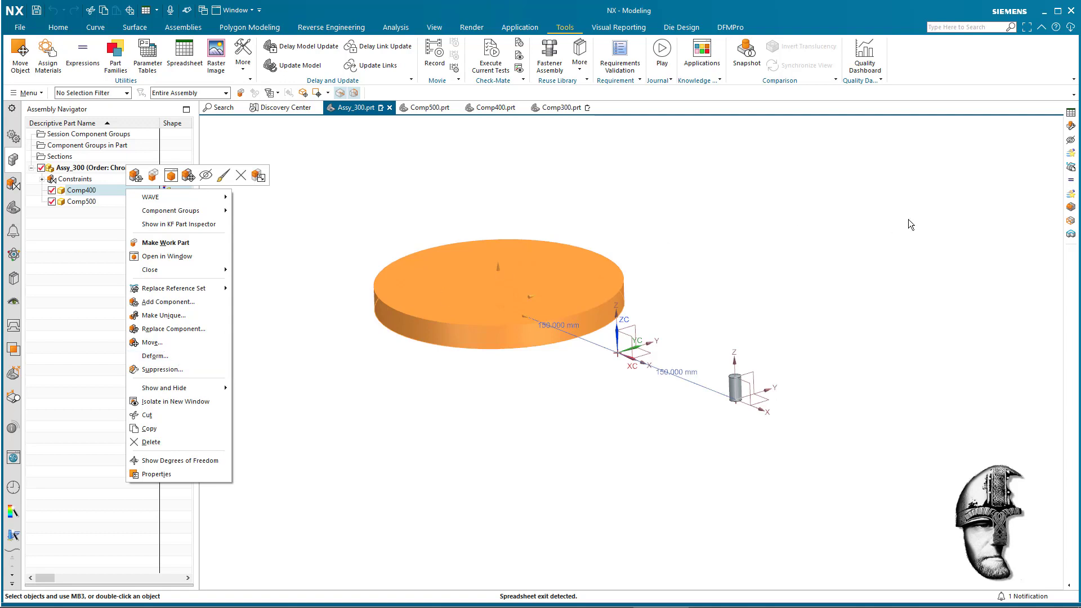
{"action": "left_click", "coordinate": [938, 146]}
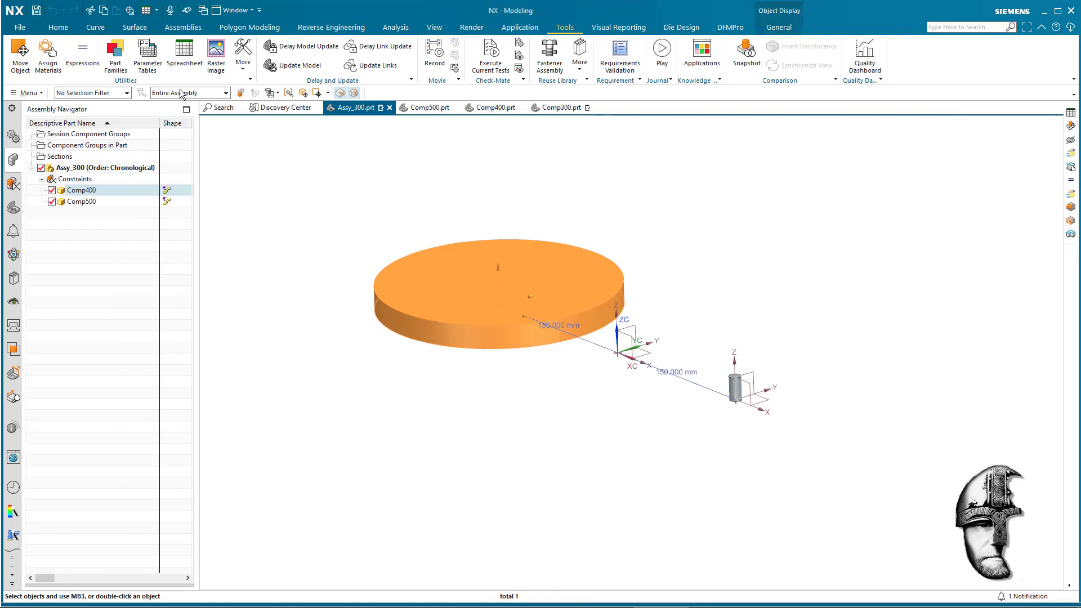
{"action": "left_click", "coordinate": [187, 56]}
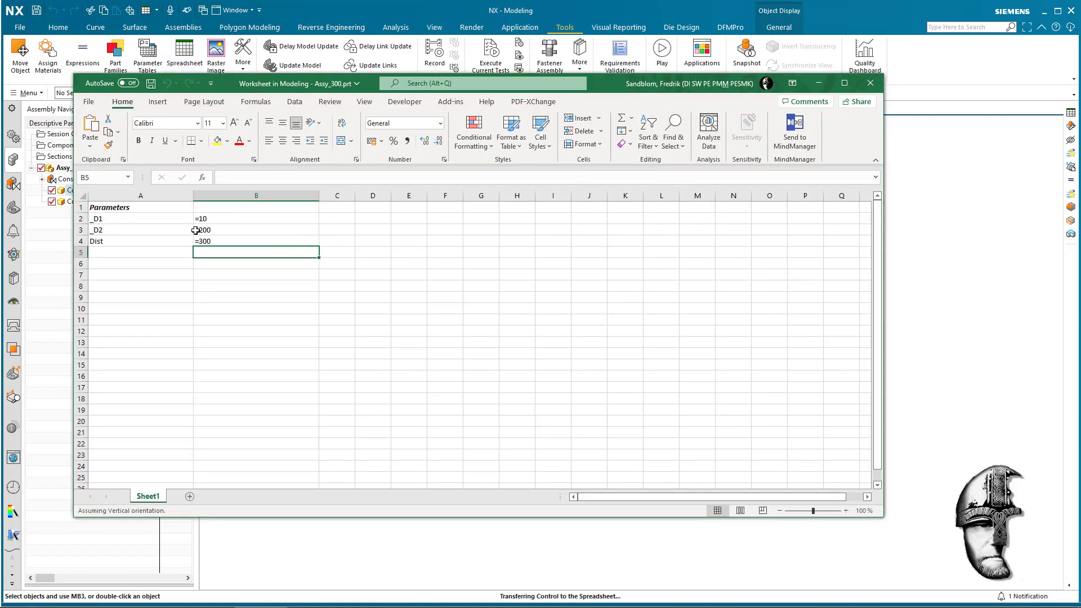
Step: Shrink the spreadsheet window and move it aside so the NX model stays visible
{"action": "left_click_drag", "start_coordinate": [882, 517], "coordinate": [509, 332]}
{"action": "left_click", "coordinate": [370, 102]}
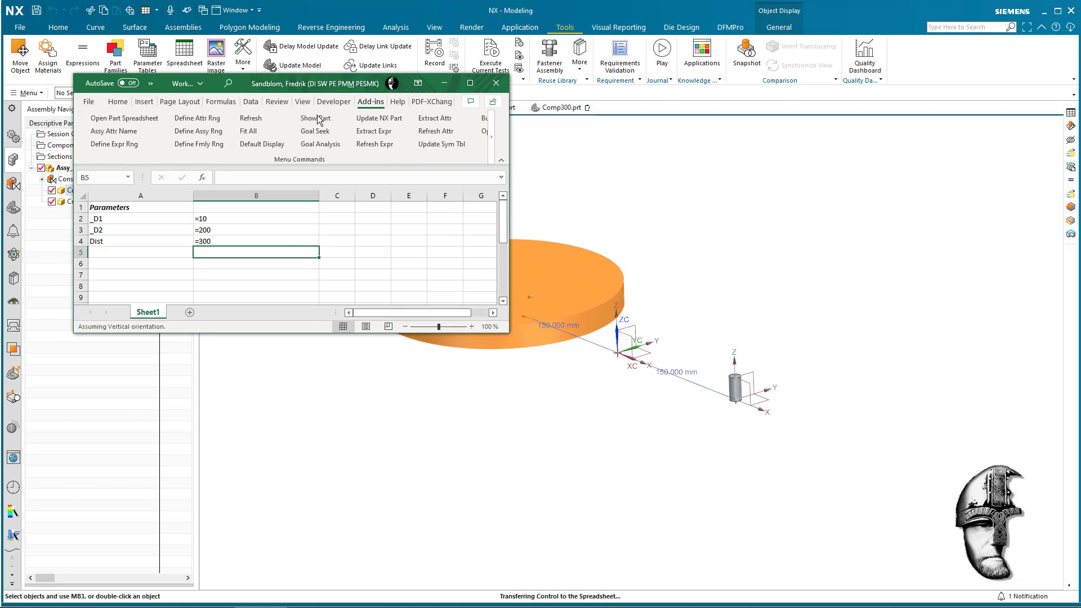
{"action": "left_click_drag", "start_coordinate": [254, 95], "coordinate": [786, 20]}
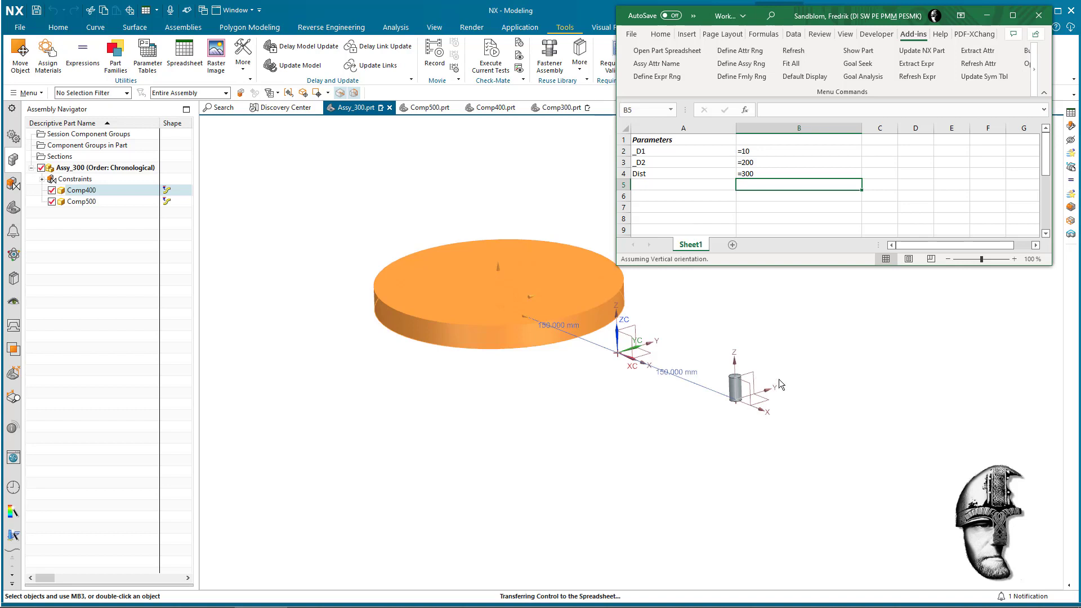
Step: Enter 250 for _D1, 20 for _D2 and 100 for Dist in cells B2–B4
{"action": "left_click", "coordinate": [664, 151]}
{"action": "double_click", "coordinate": [761, 151]}
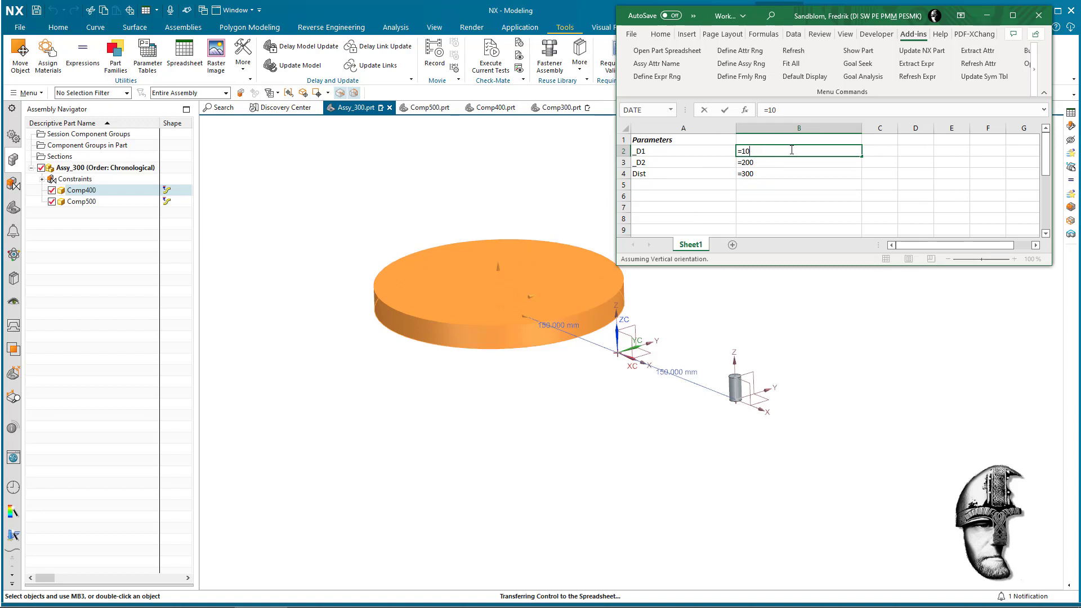
{"action": "key", "text": "BackSpace"}
{"action": "type", "text": "250"}
{"action": "left_click", "coordinate": [758, 164]}
{"action": "double_click", "coordinate": [757, 163]}
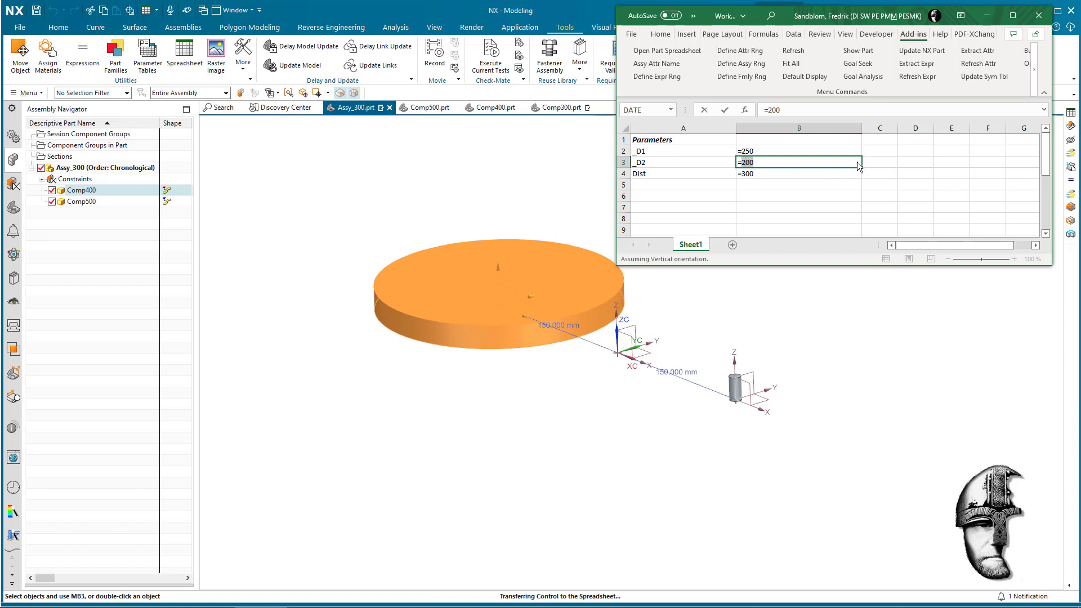
{"action": "type", "text": "20"}
{"action": "left_click", "coordinate": [775, 173]}
{"action": "double_click", "coordinate": [747, 174]}
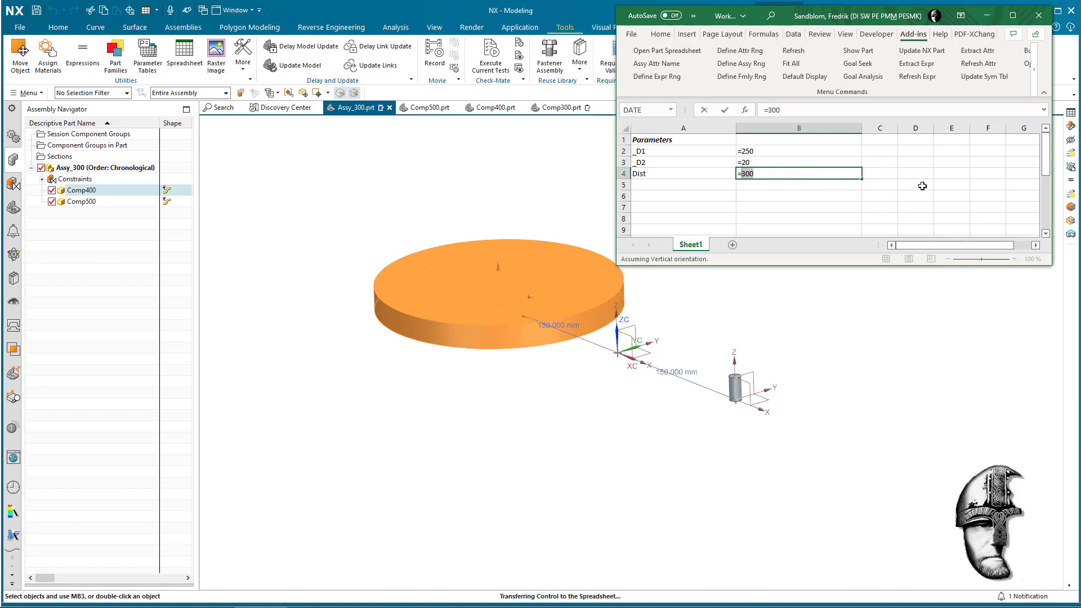
{"action": "type", "text": "100"}
{"action": "key", "text": "Return"}
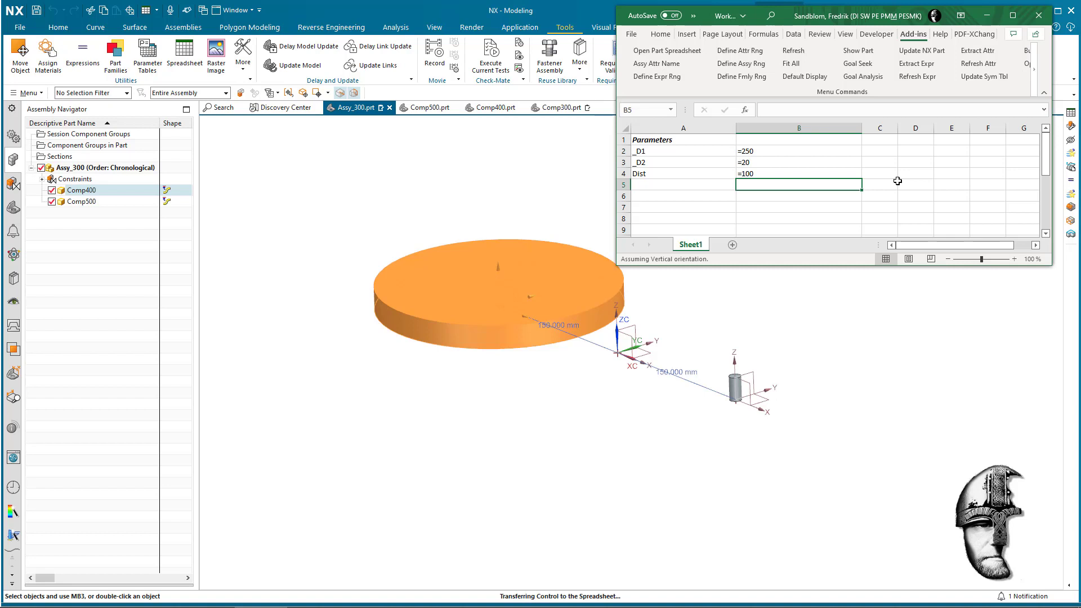
Step: Push the new disc values to the NX assembly, then change Dist to 500
{"action": "left_click", "coordinate": [916, 54]}
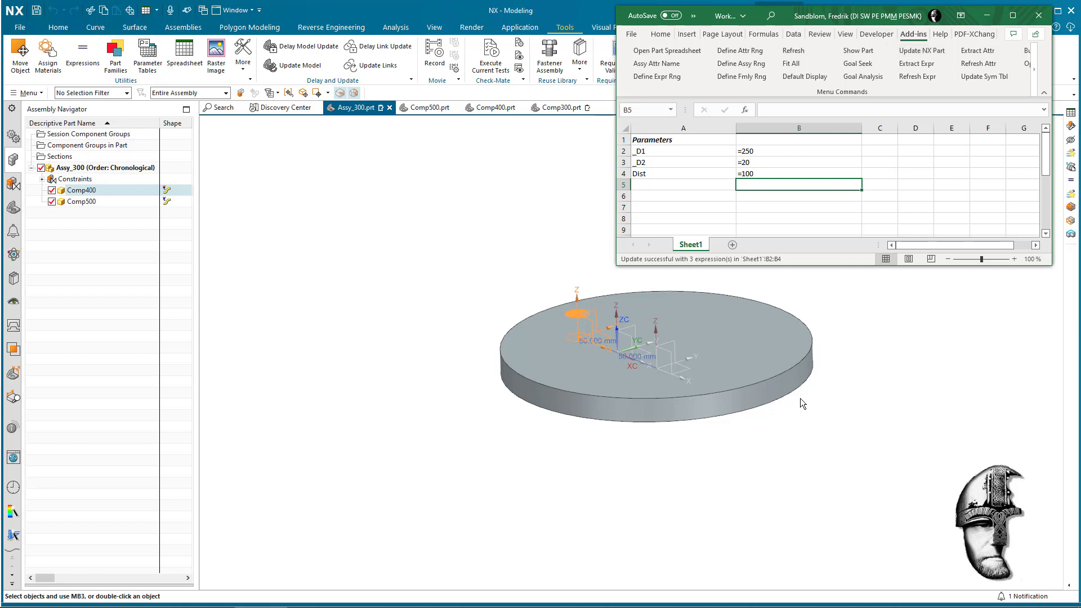
{"action": "left_click", "coordinate": [770, 176]}
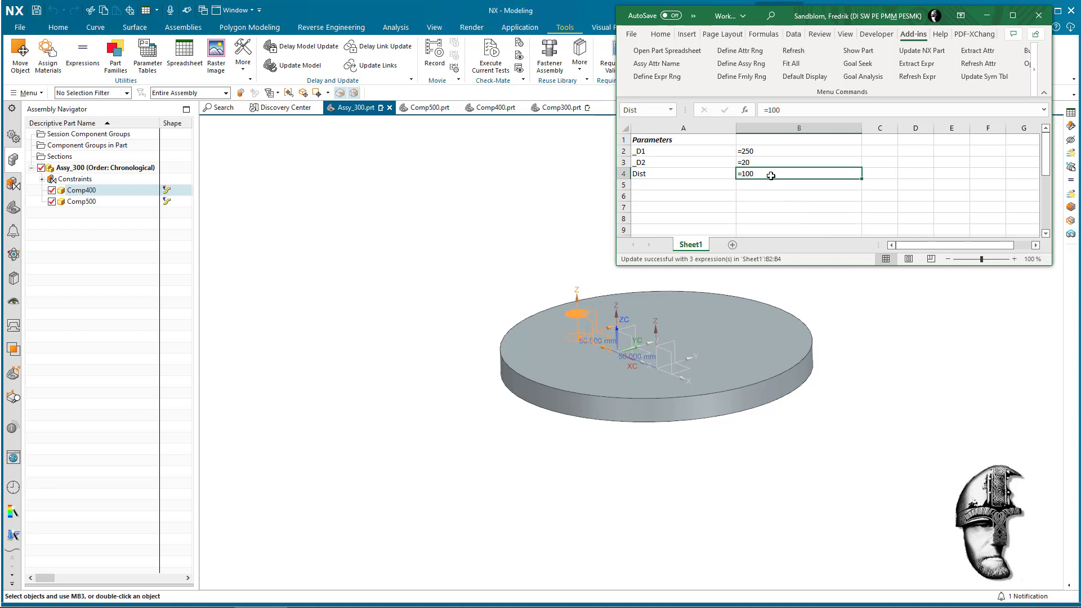
{"action": "double_click", "coordinate": [775, 110]}
{"action": "type", "text": "500"}
{"action": "key", "text": "Return"}
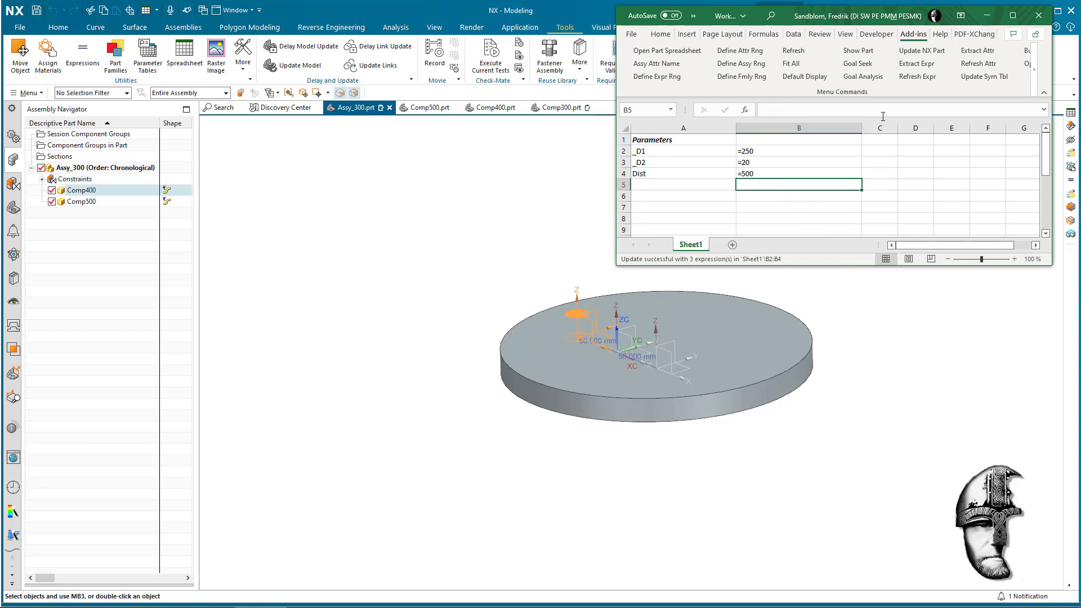
Step: Update the NX part with Dist 500 and exit Excel keeping the spreadsheet data
{"action": "left_click", "coordinate": [935, 51]}
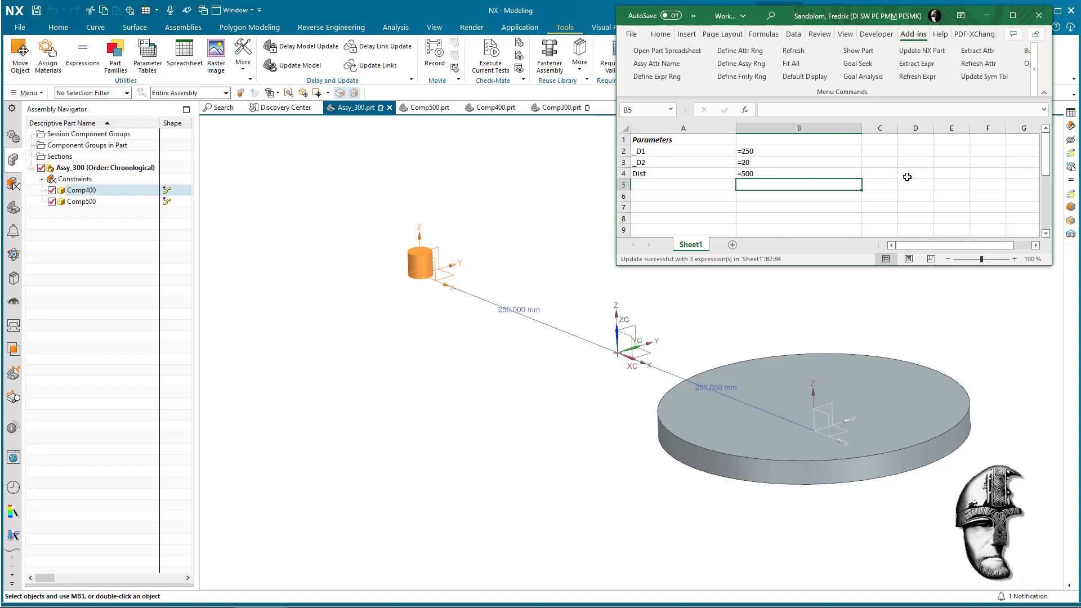
{"action": "left_click", "coordinate": [1037, 16]}
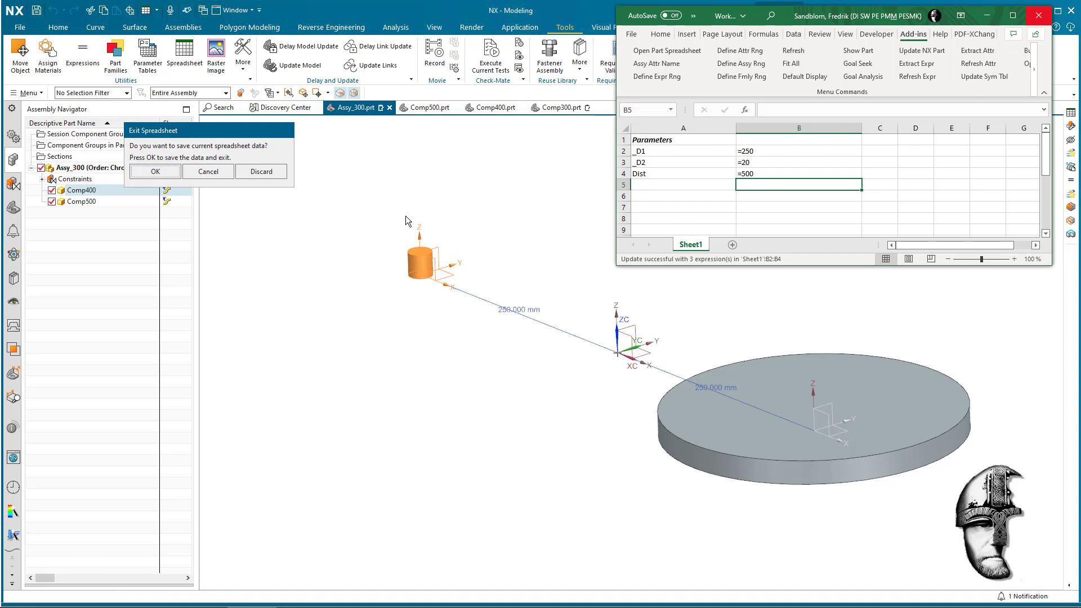
{"action": "left_click", "coordinate": [160, 172]}
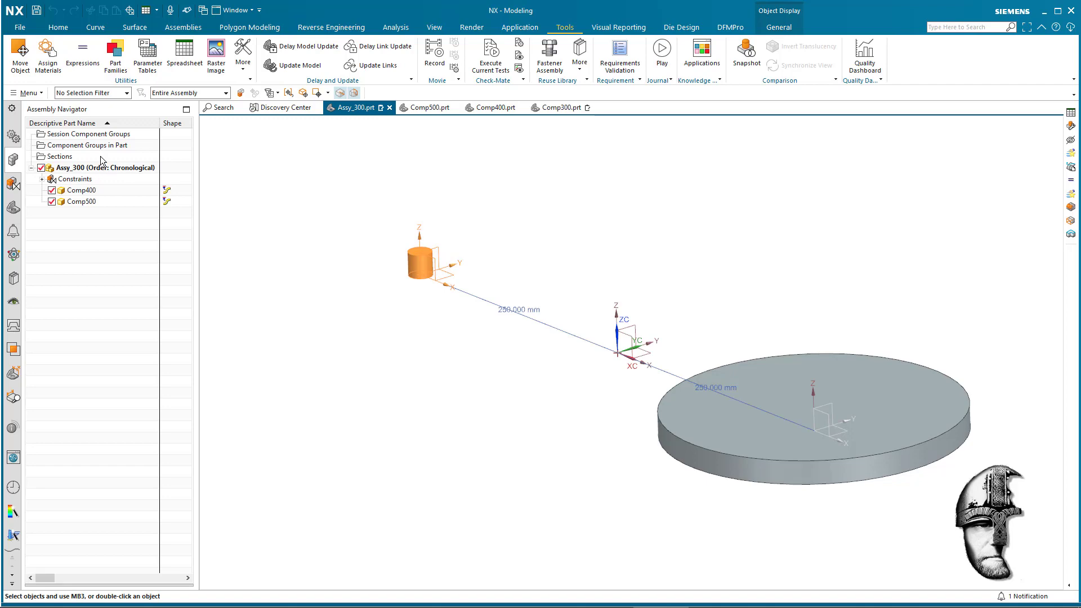
Step: Save the assembly under the new file name Assy_444.prt instead of Assy_300
{"action": "left_click", "coordinate": [20, 28]}
{"action": "mouse_move", "coordinate": [42, 107]}
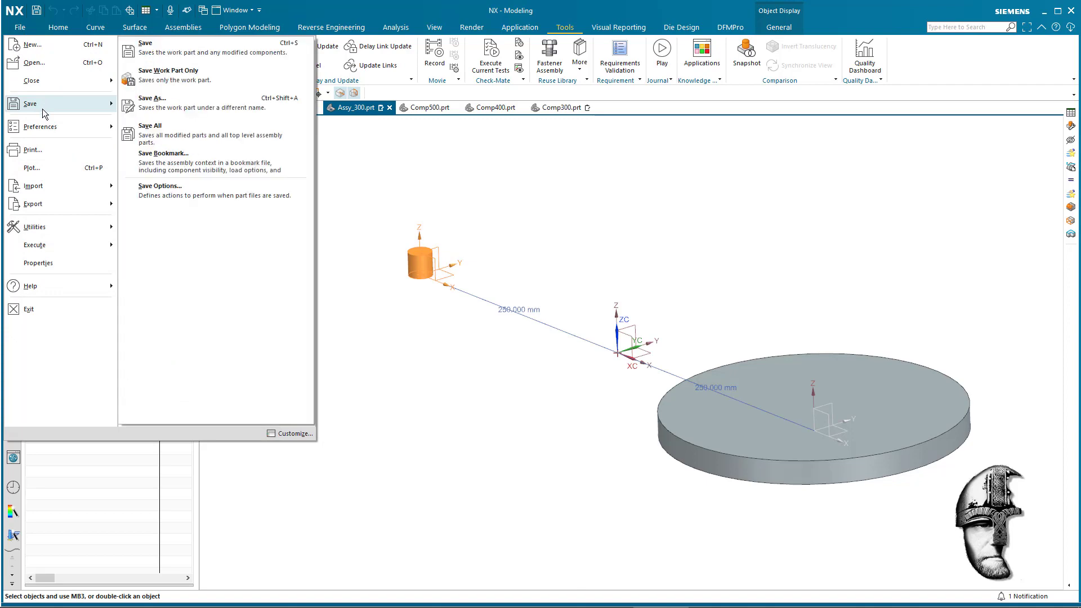
{"action": "left_click", "coordinate": [152, 100]}
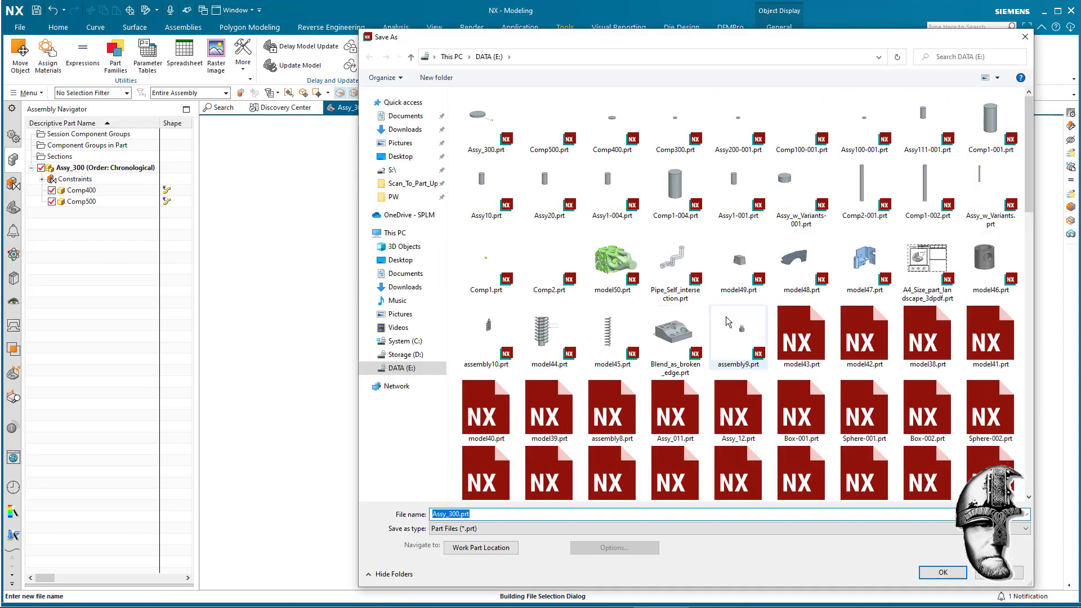
{"action": "left_click", "coordinate": [461, 514]}
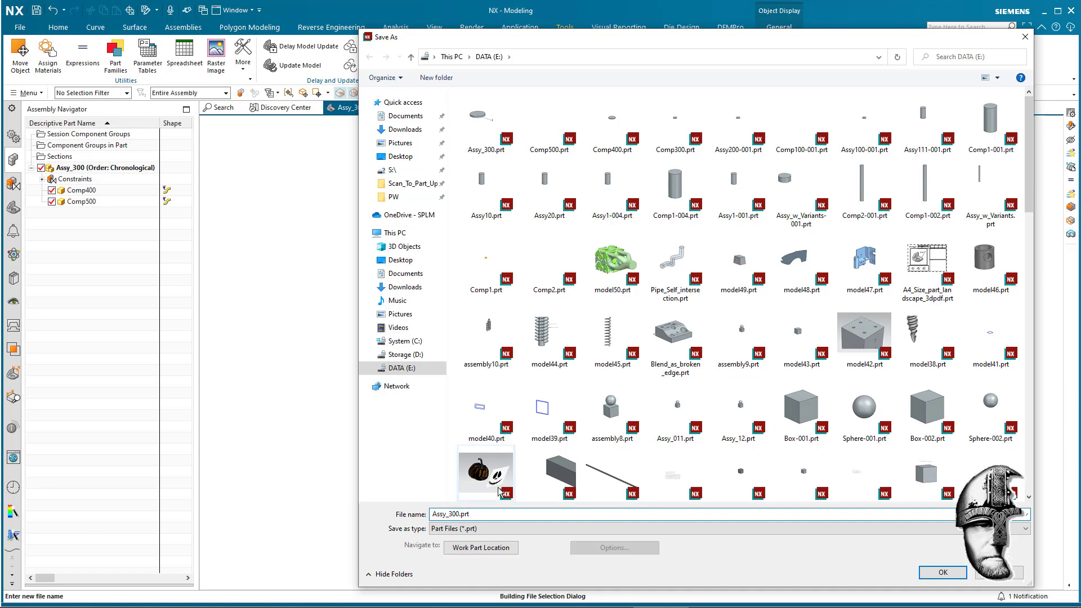
{"action": "double_click", "coordinate": [461, 513]}
{"action": "key", "text": "End"}
{"action": "type", "text": "-"}
{"action": "key", "text": "BackSpace"}
{"action": "key", "text": "BackSpace"}
{"action": "key", "text": "BackSpace"}
{"action": "key", "text": "BackSpace"}
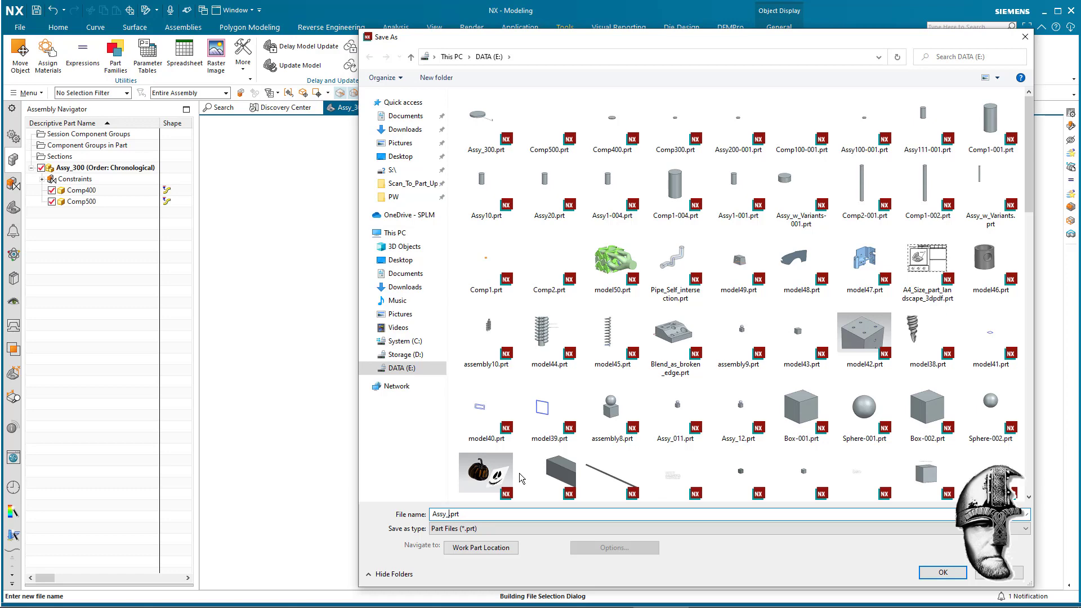
{"action": "type", "text": "444"}
{"action": "key", "text": "Return"}
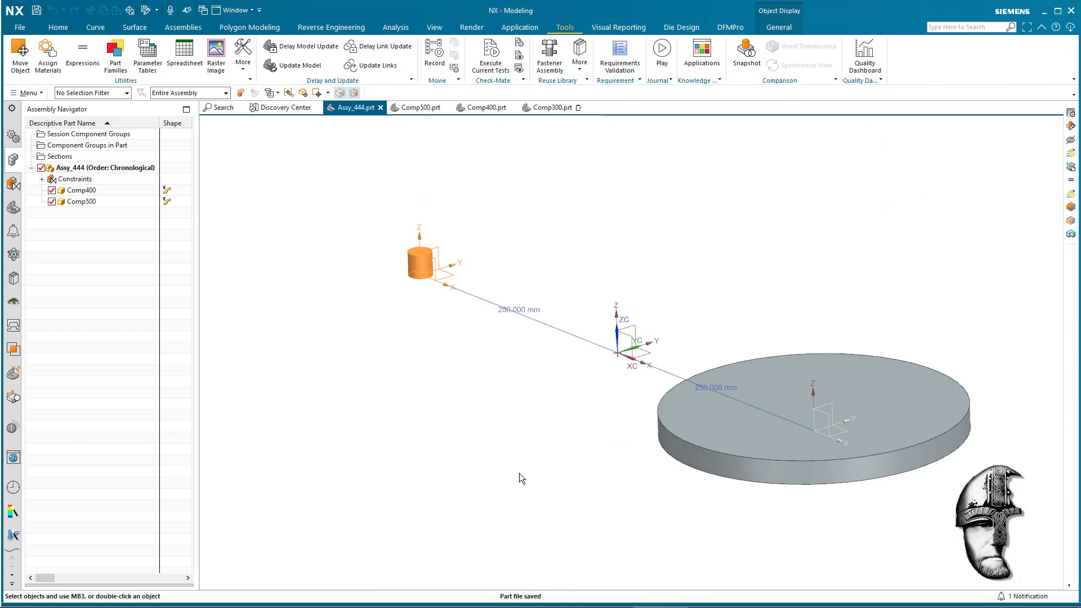
{"action": "left_click", "coordinate": [36, 11]}
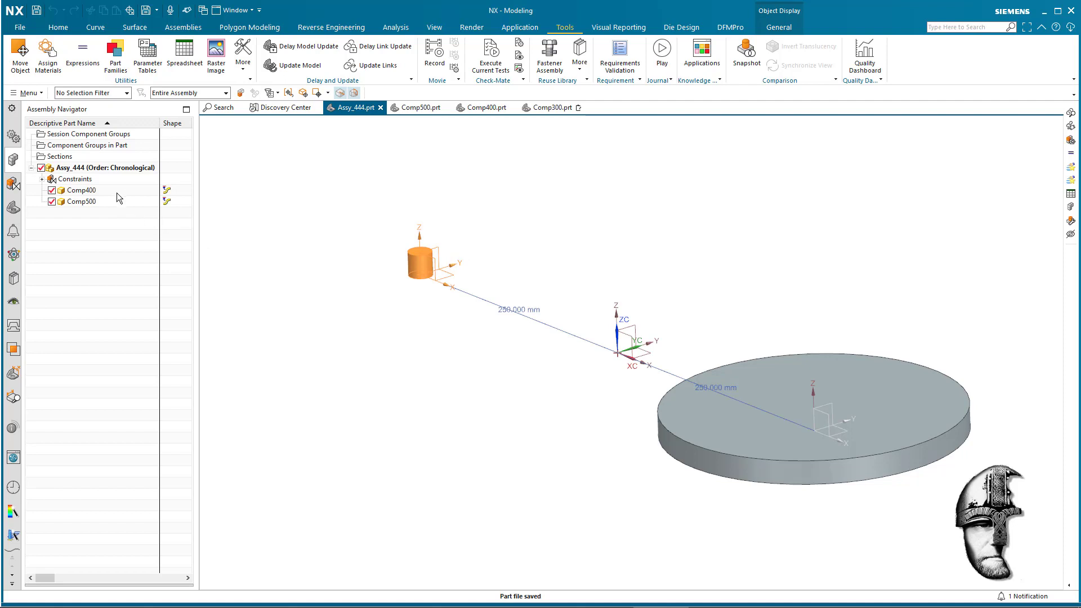
{"action": "mouse_move", "coordinate": [167, 190]}
Step: Reopen the Assy_444 spreadsheet and set _D1 to 10 and _D2 to 50
{"action": "left_click", "coordinate": [184, 54]}
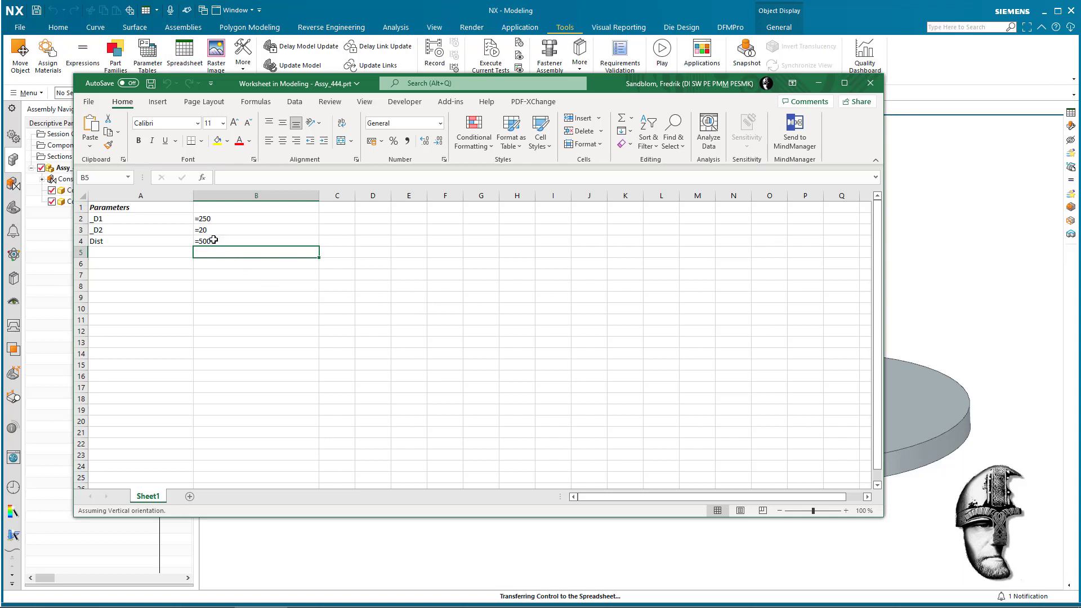
{"action": "double_click", "coordinate": [212, 222]}
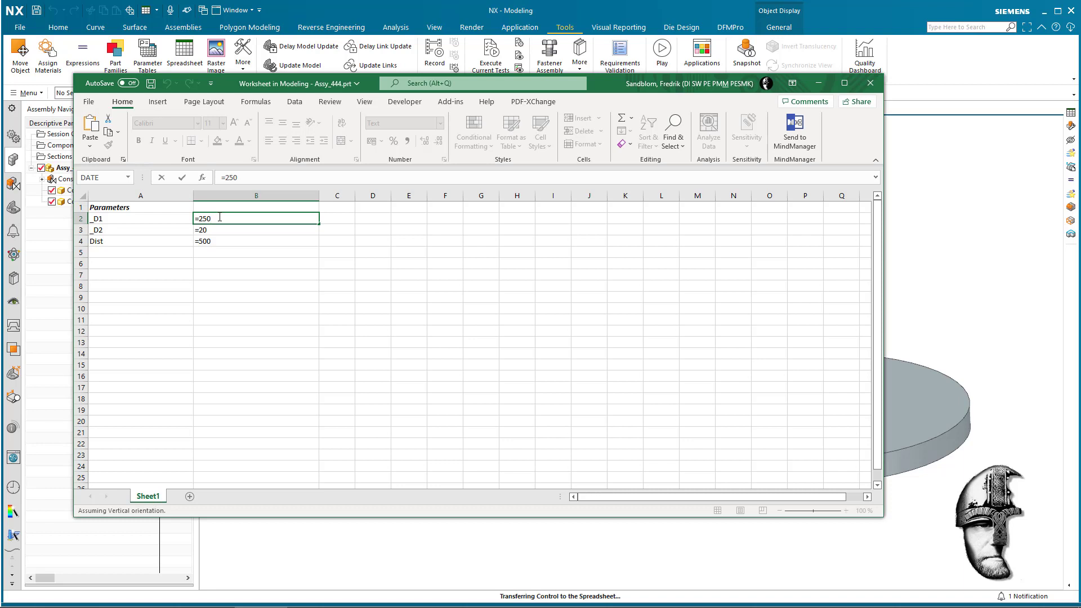
{"action": "key", "text": "BackSpace"}
{"action": "key", "text": "BackSpace"}
{"action": "key", "text": "BackSpace"}
{"action": "type", "text": "10"}
{"action": "double_click", "coordinate": [243, 232]}
{"action": "double_click", "coordinate": [214, 227]}
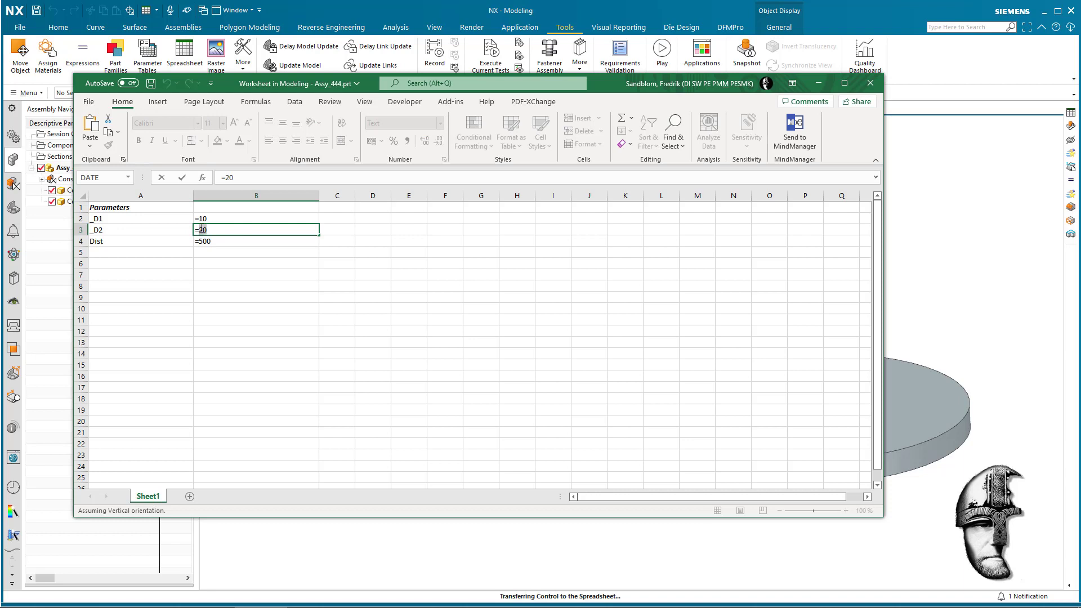
{"action": "type", "text": "50"}
{"action": "key", "text": "Return"}
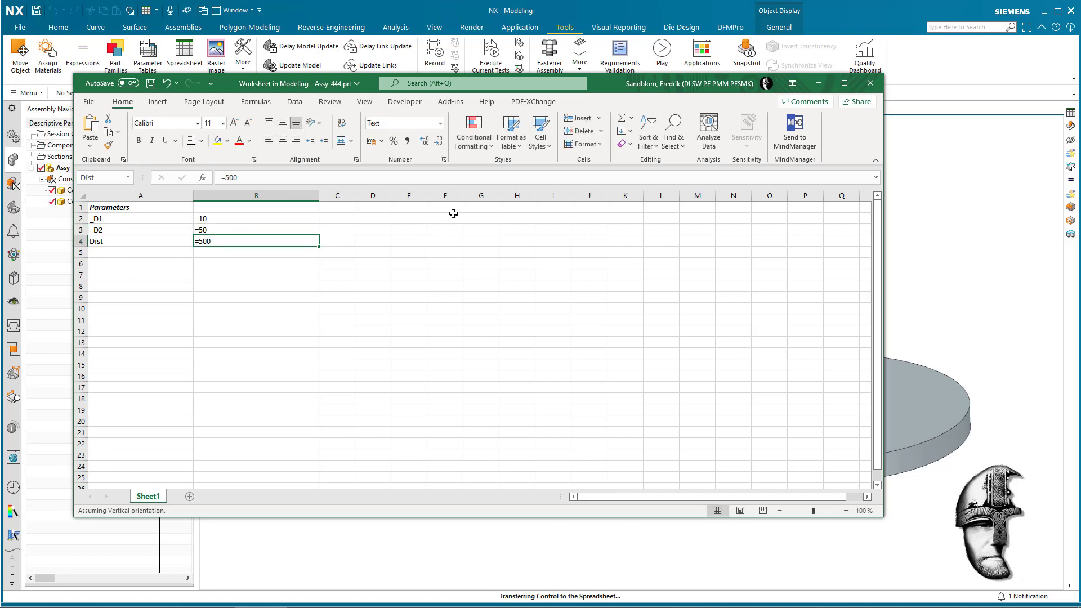
Step: Set Dist to 250, update the NX part, and move Excel aside
{"action": "double_click", "coordinate": [220, 243]}
{"action": "left_click_drag", "start_coordinate": [214, 242], "coordinate": [200, 245]}
{"action": "type", "text": "250"}
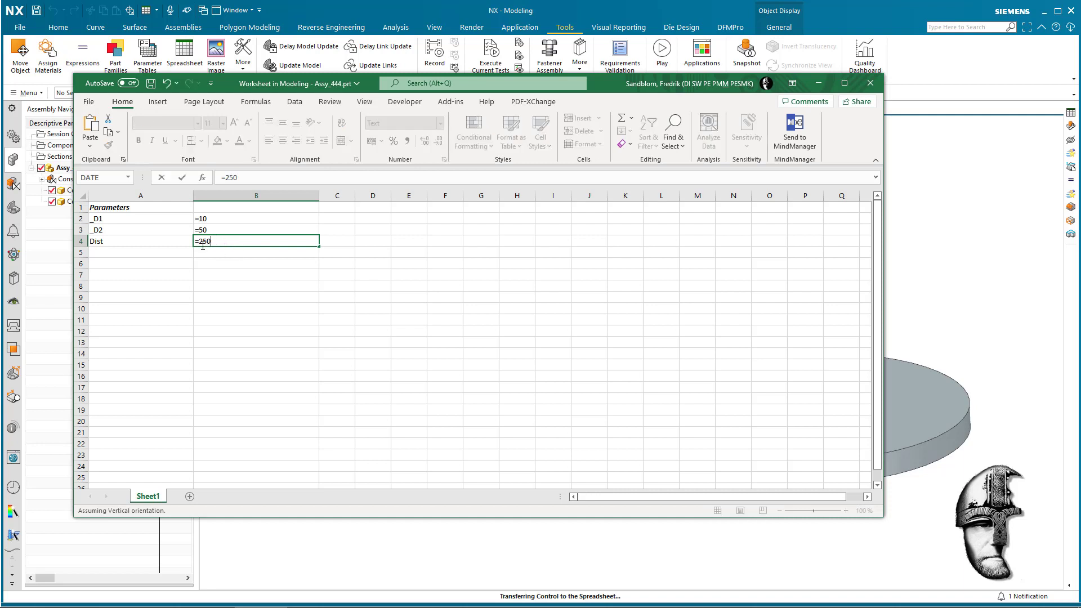
{"action": "key", "text": "Return"}
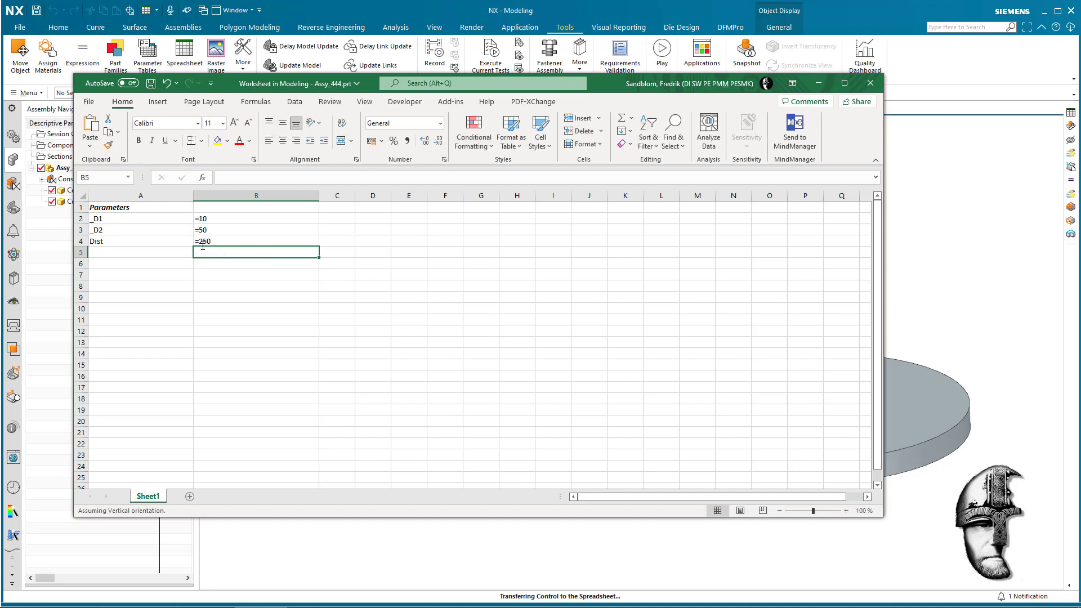
{"action": "left_click", "coordinate": [453, 102]}
{"action": "left_click", "coordinate": [377, 119]}
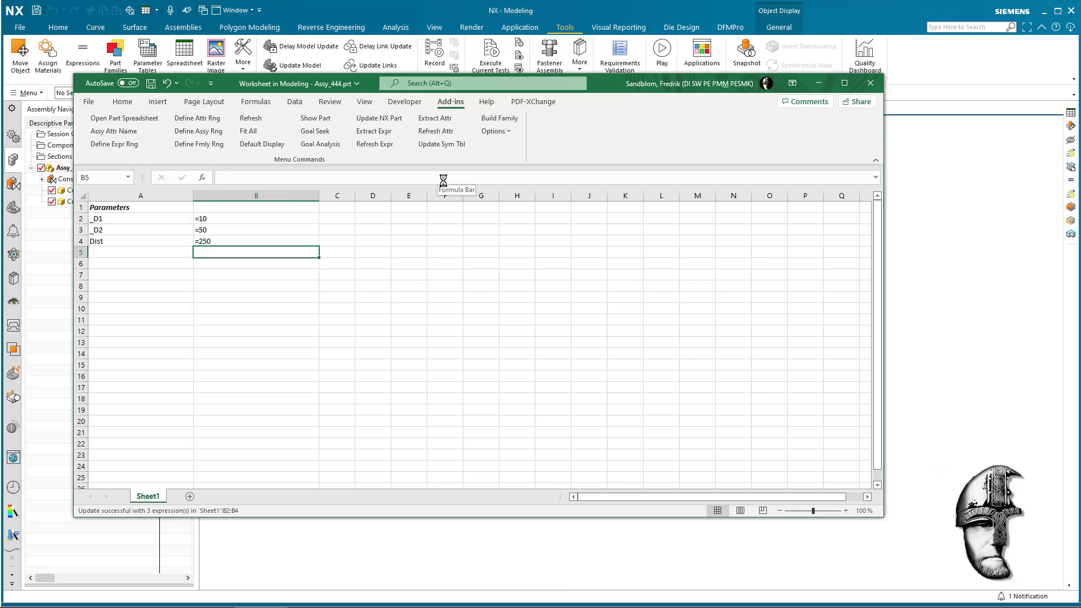
{"action": "left_click_drag", "start_coordinate": [604, 84], "coordinate": [676, 159]}
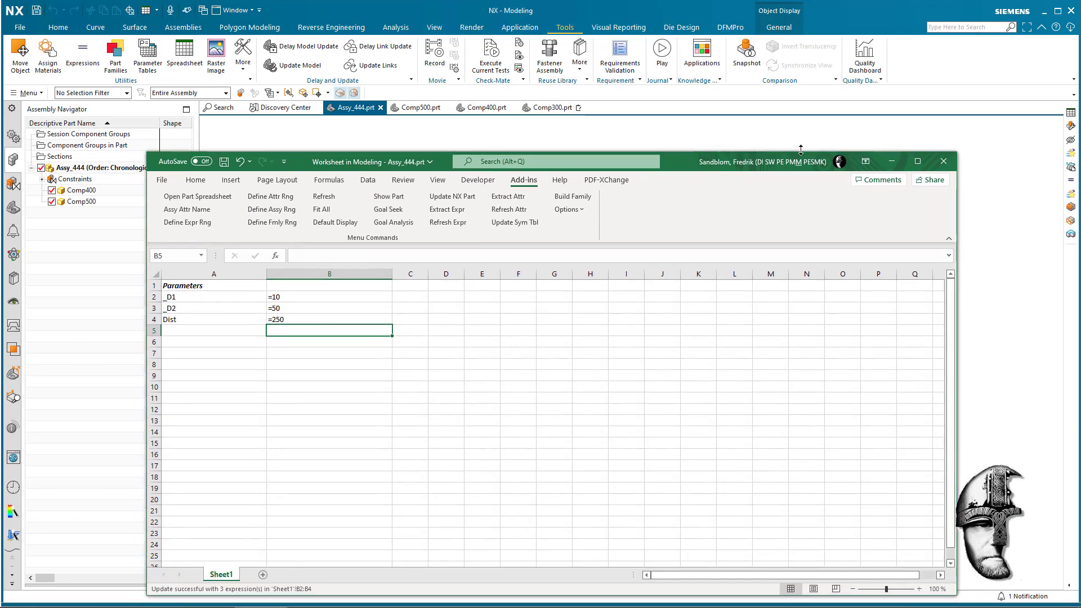
Step: Exit the spreadsheet keeping its data and save the updated Assy_444 assembly
{"action": "left_click", "coordinate": [944, 163]}
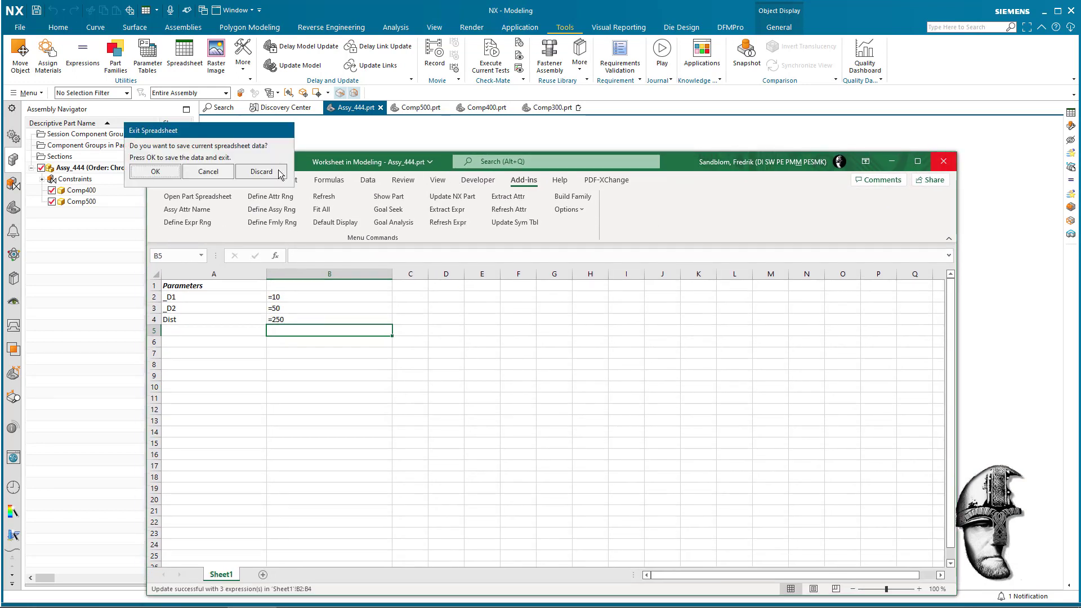
{"action": "left_click", "coordinate": [150, 171]}
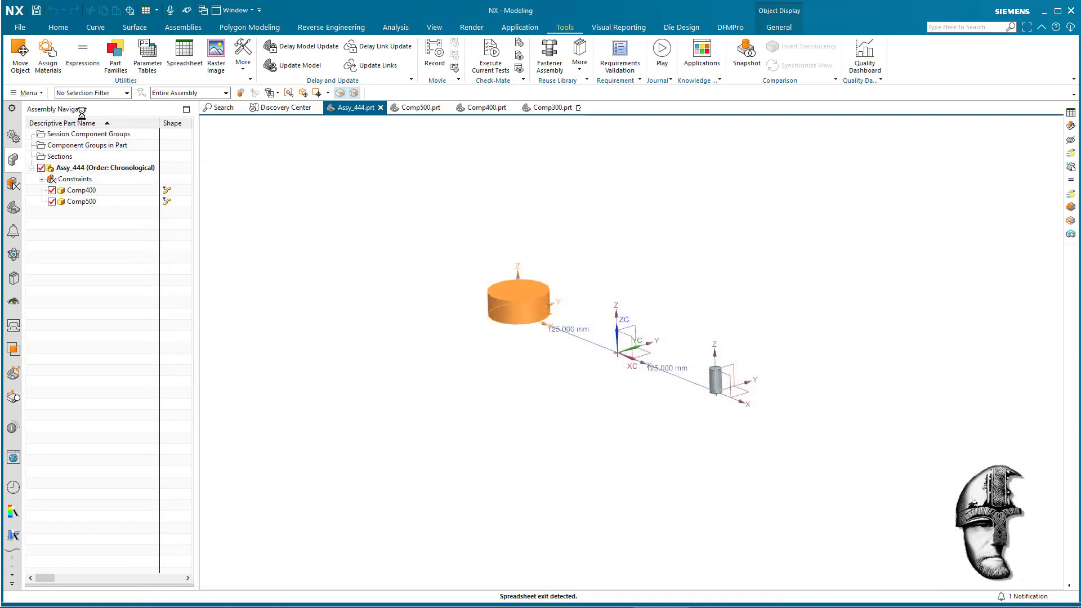
{"action": "left_click", "coordinate": [35, 11]}
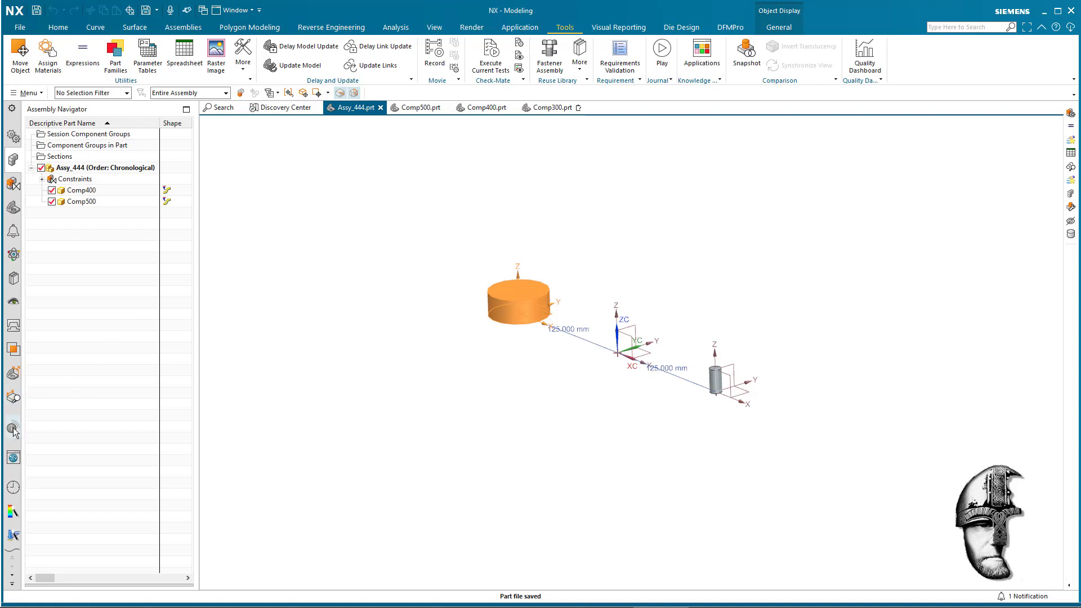
Step: Show the History palette of recently opened parts and scroll through it
{"action": "left_click", "coordinate": [13, 487]}
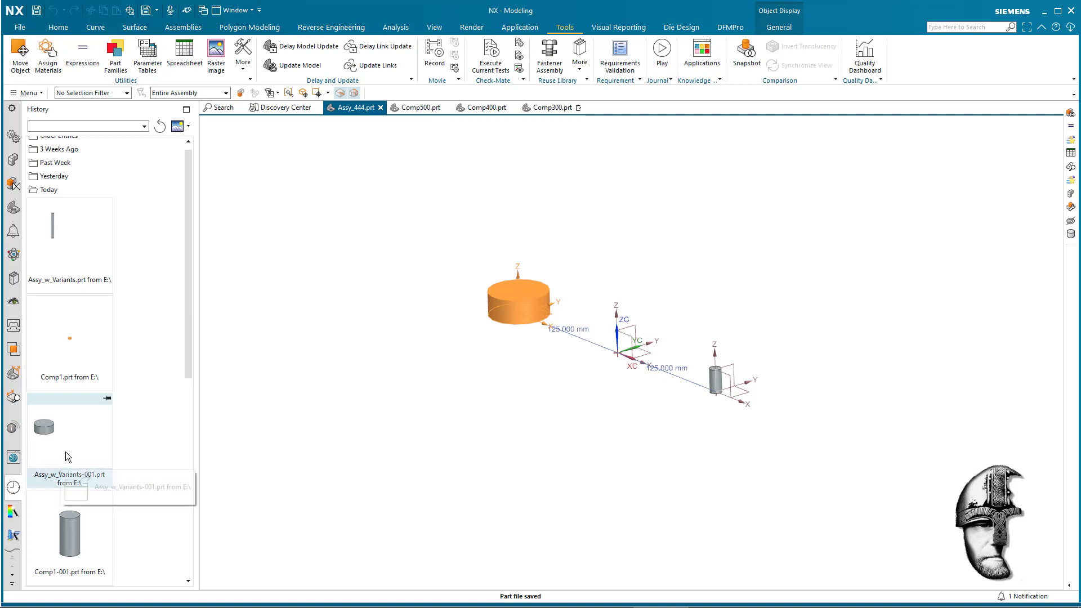
{"action": "scroll", "coordinate": [164, 384], "scroll_direction": "down", "scroll_amount": 6}
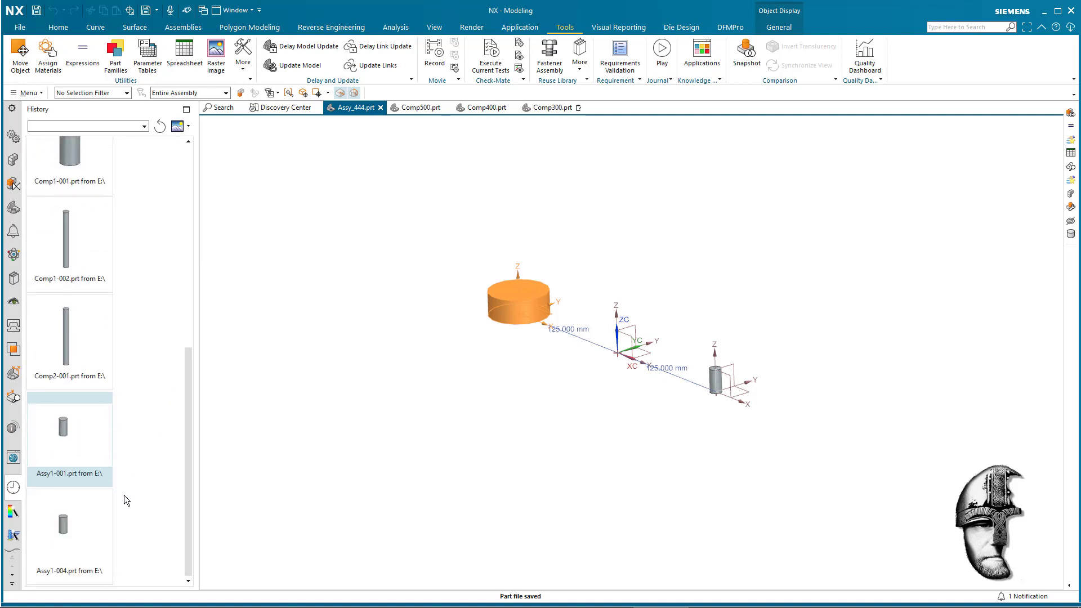
{"action": "scroll", "coordinate": [138, 473], "scroll_direction": "up", "scroll_amount": 3}
{"action": "scroll", "coordinate": [145, 452], "scroll_direction": "up", "scroll_amount": 4}
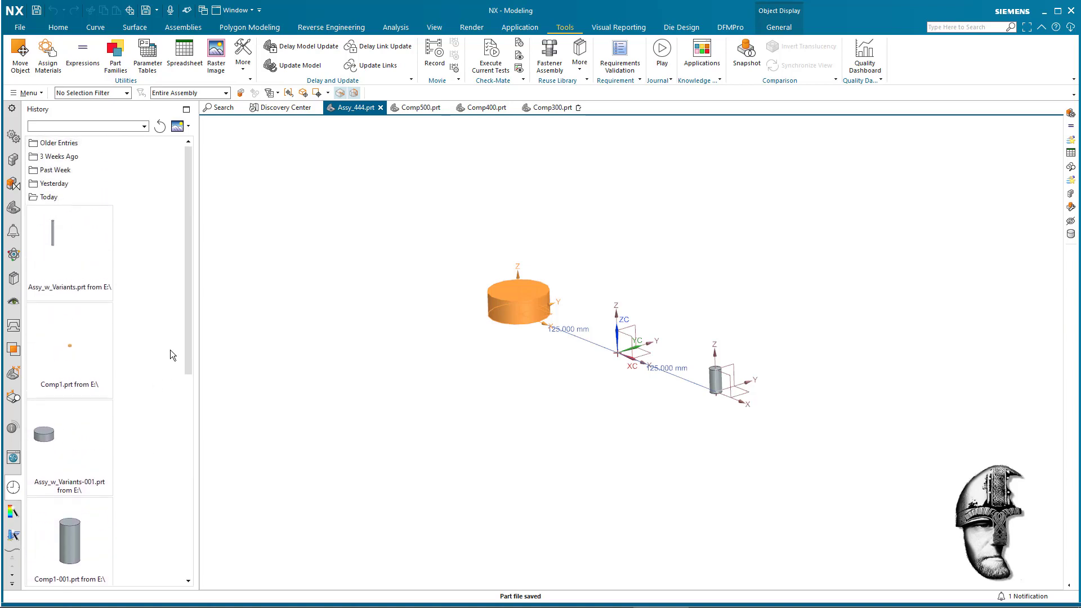
Step: Open Assy_300.prt by searching for assy_300 in the File Open dialog
{"action": "left_click", "coordinate": [21, 28]}
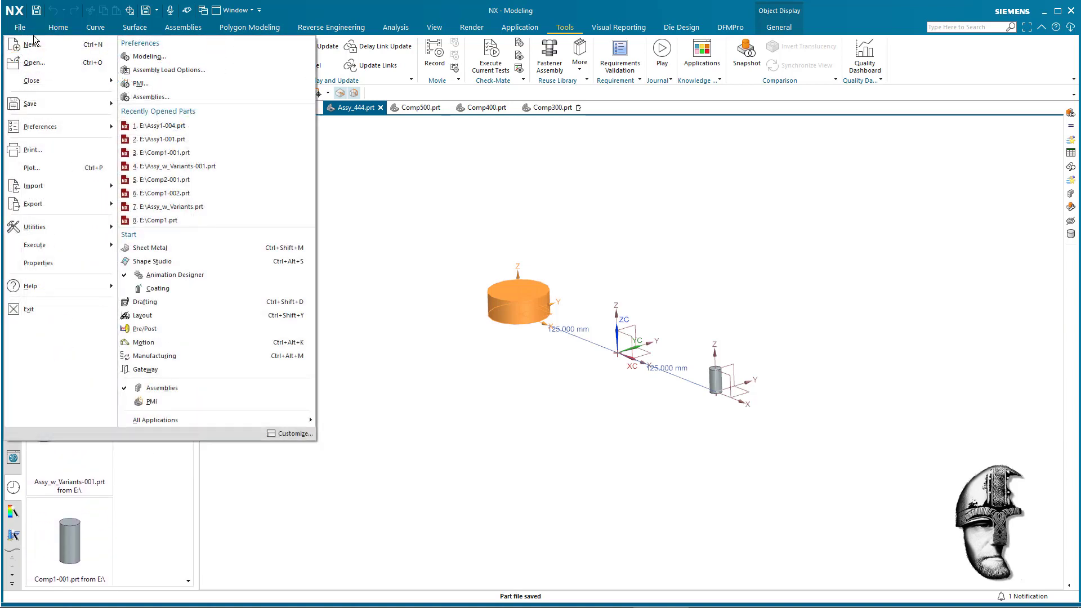
{"action": "left_click", "coordinate": [34, 62]}
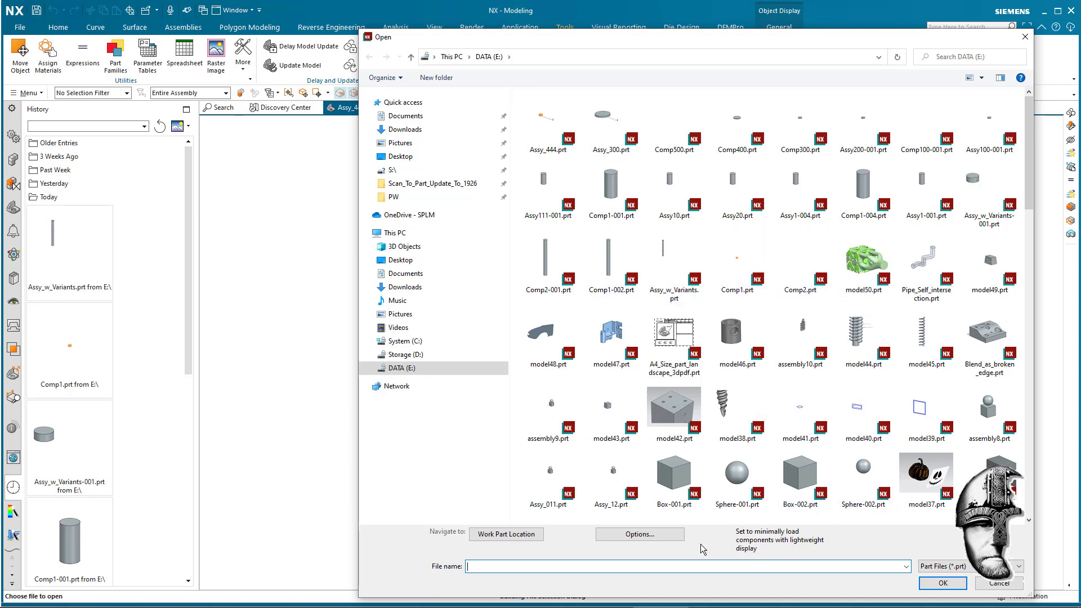
{"action": "type", "text": "assy"}
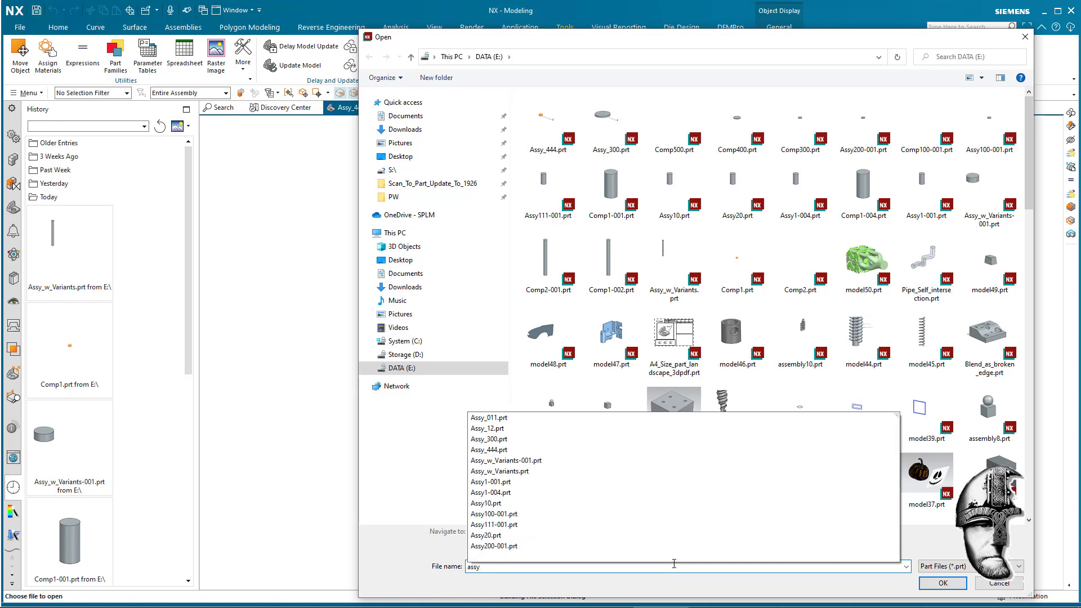
{"action": "type", "text": "3"}
{"action": "key", "text": "BackSpace"}
{"action": "type", "text": "_300"}
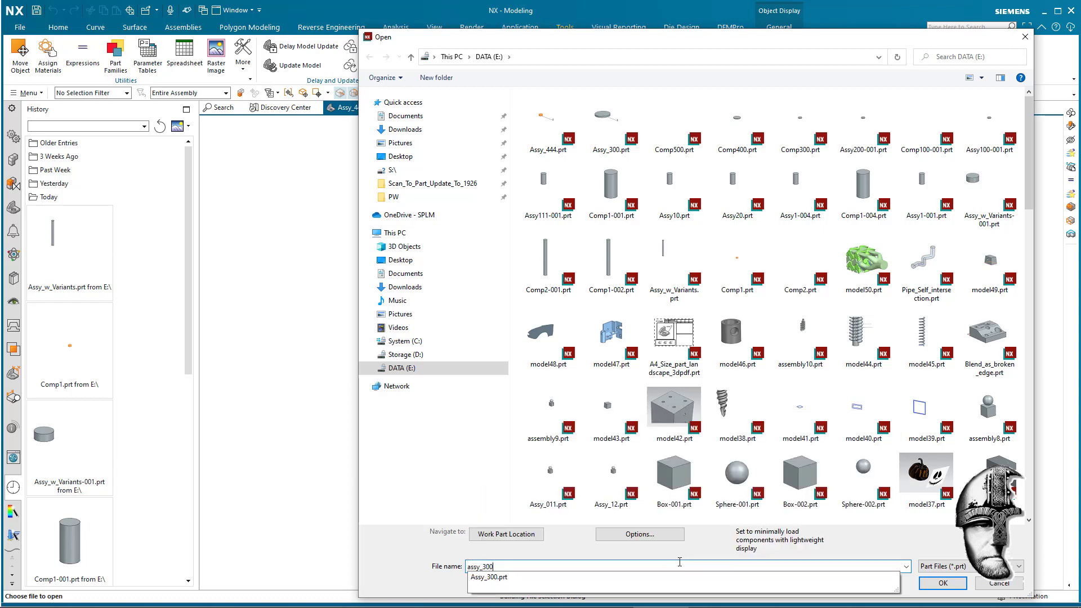
{"action": "left_click", "coordinate": [609, 120]}
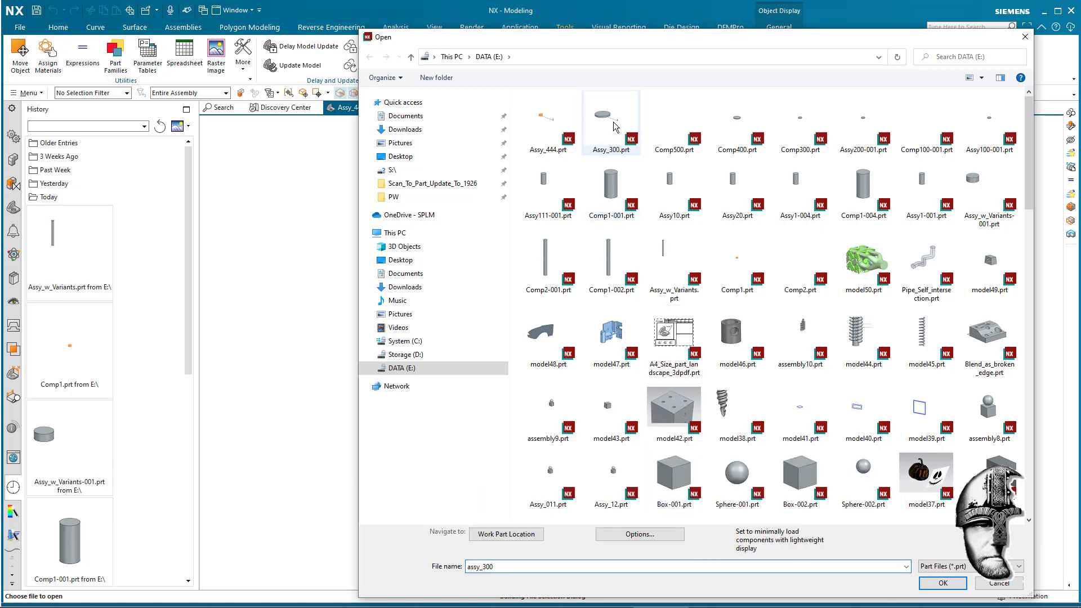
{"action": "left_click", "coordinate": [935, 583]}
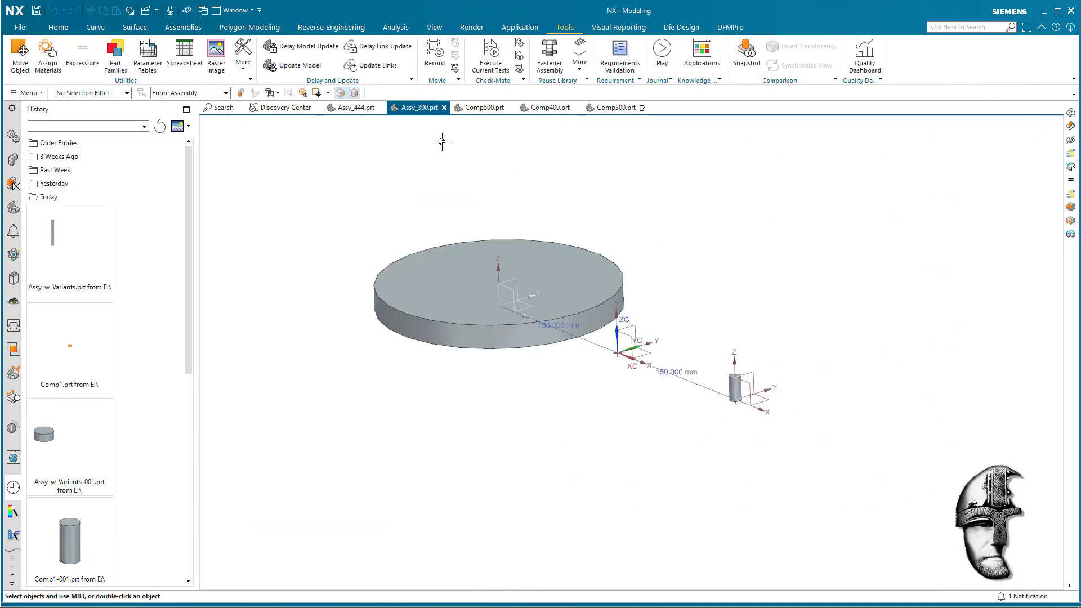
{"action": "left_click", "coordinate": [361, 109]}
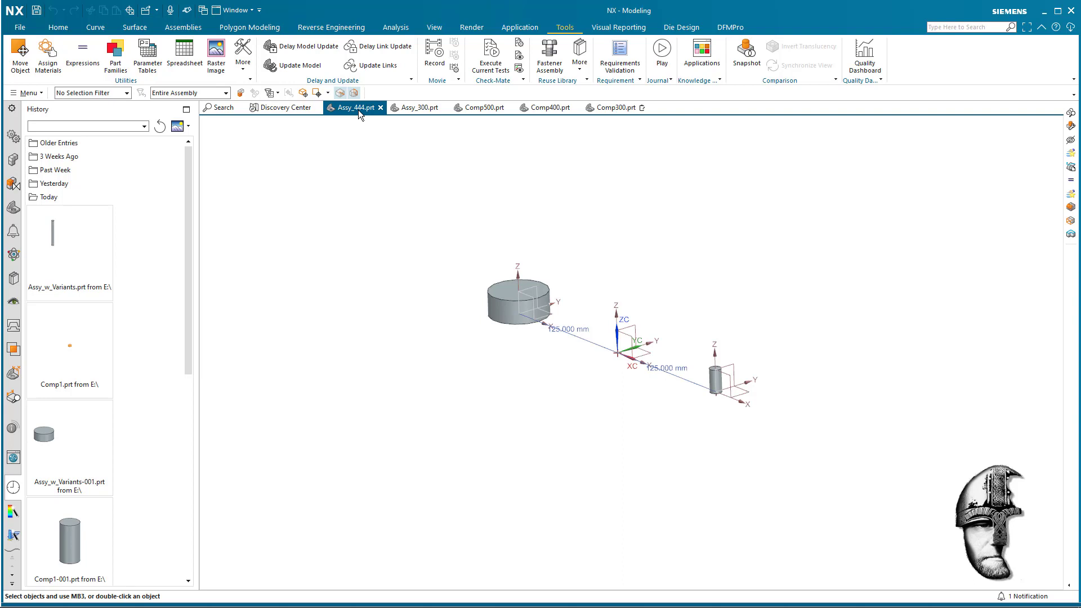
{"action": "left_click", "coordinate": [405, 110]}
{"action": "left_click", "coordinate": [363, 109]}
{"action": "left_click", "coordinate": [399, 108]}
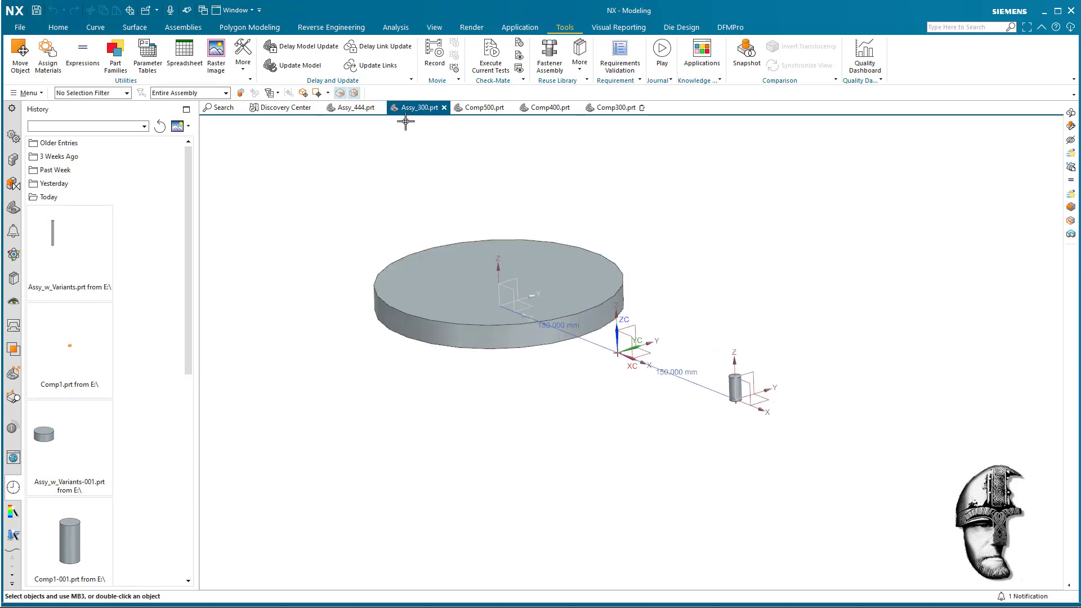